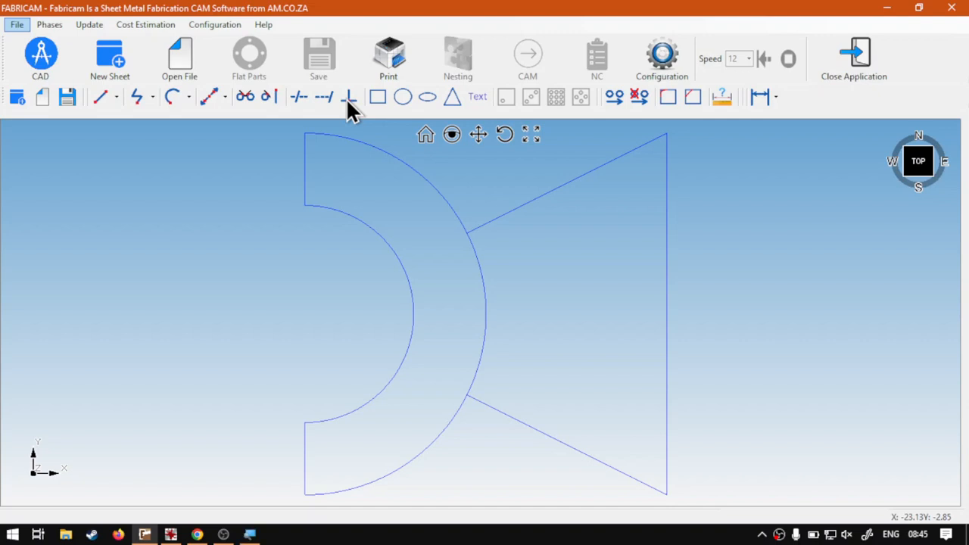
Step: Magnify the perpendicular line tool's icon to inspect it, and close the magnifier
key(super+plus)
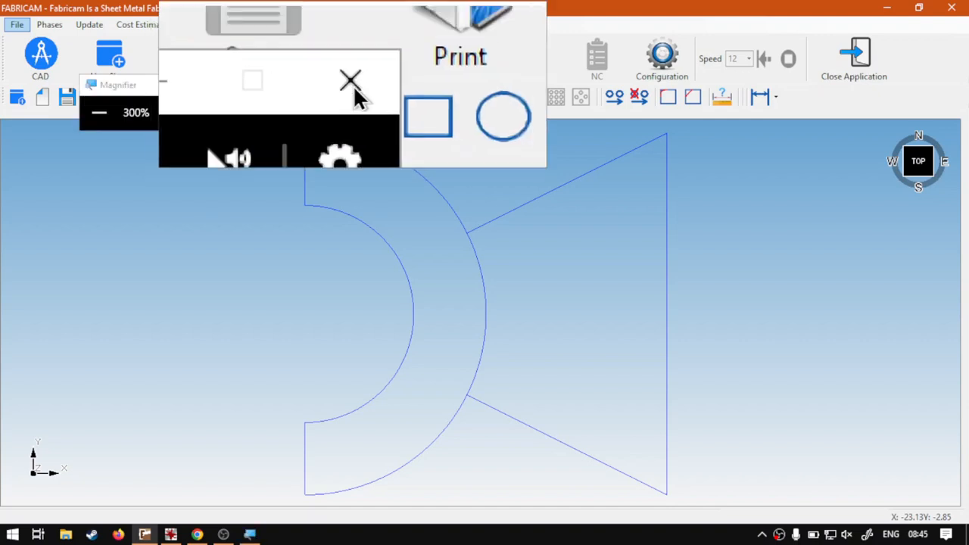
drag(258, 83, 25, 139)
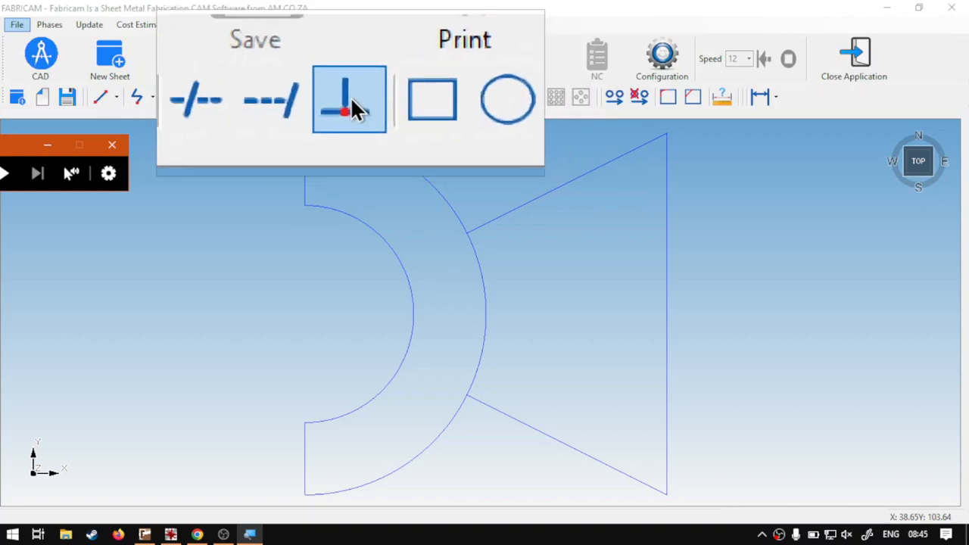
key(super+Escape)
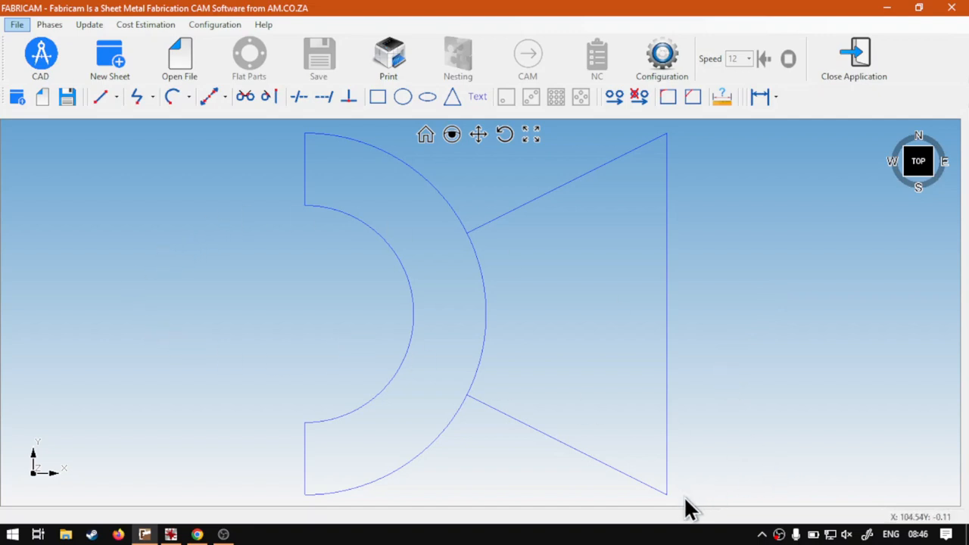
Step: Delete all existing geometry from the drawing
mouse_move(684, 496)
mouse_down()
mouse_move(434, 317)
mouse_move(222, 129)
mouse_up()
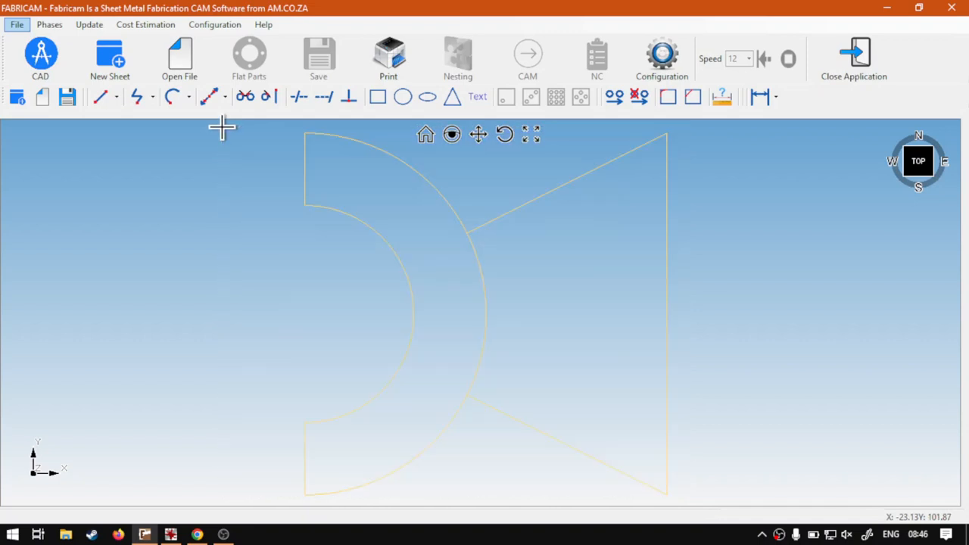
key(Delete)
Step: Draw a three-point arc with option 2 from X 0, Y 100 through X 50, Y 50 to X 0, Y 0 mm
click(172, 98)
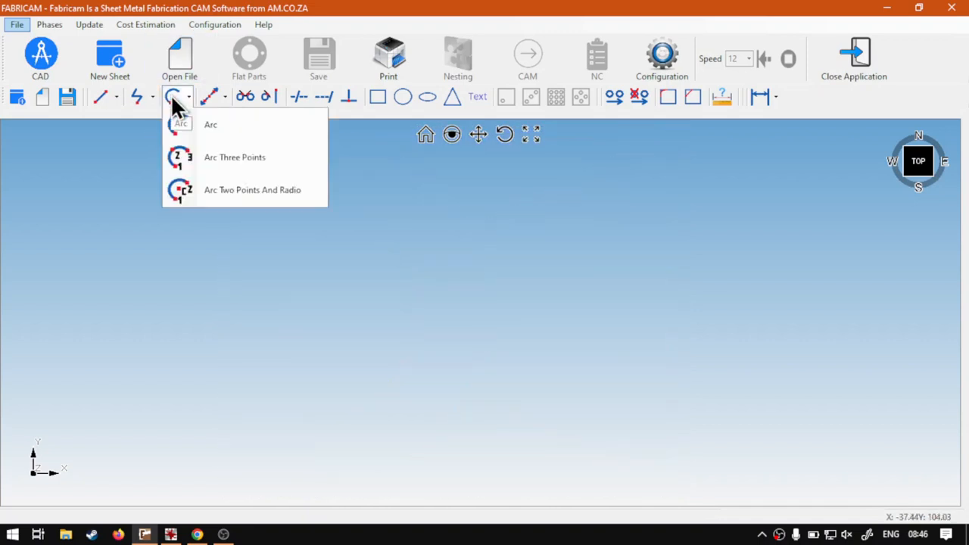
click(216, 125)
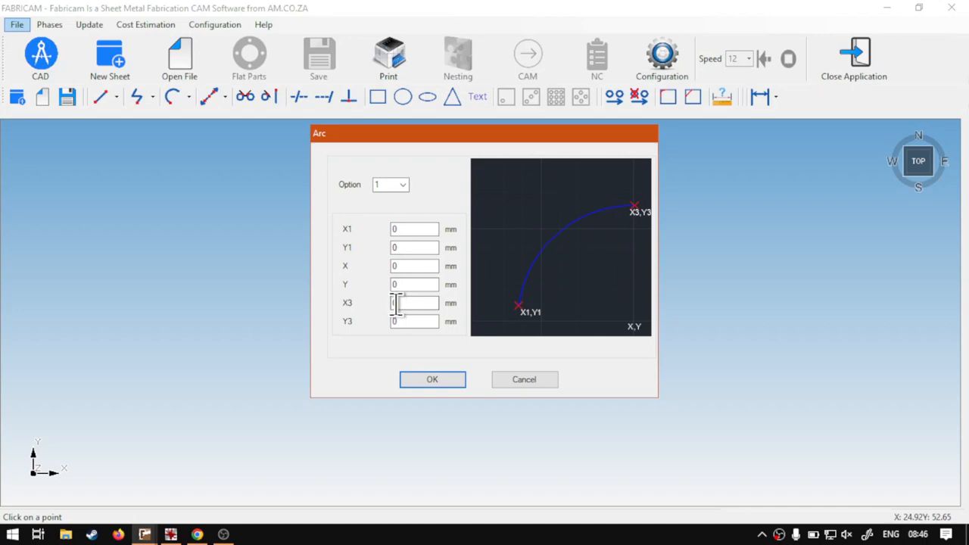
click(403, 186)
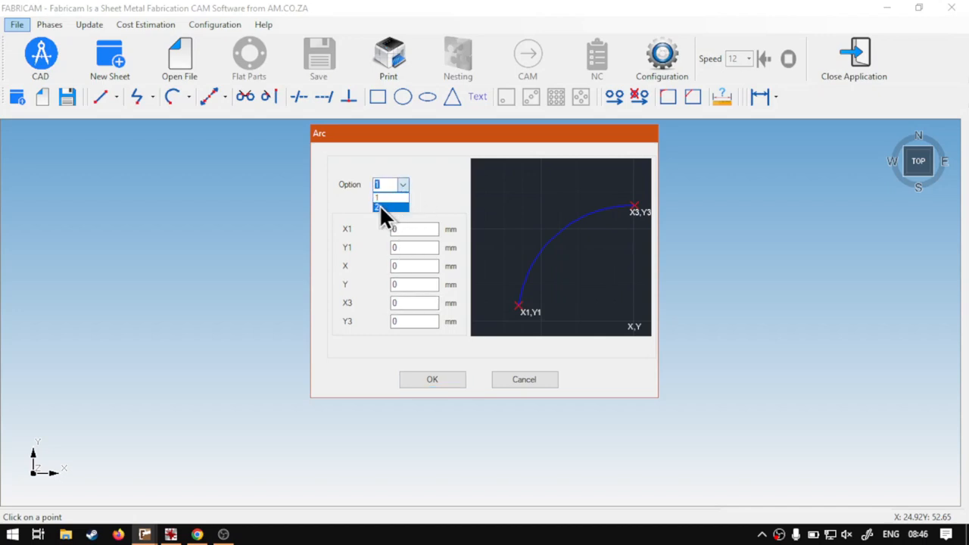
click(379, 206)
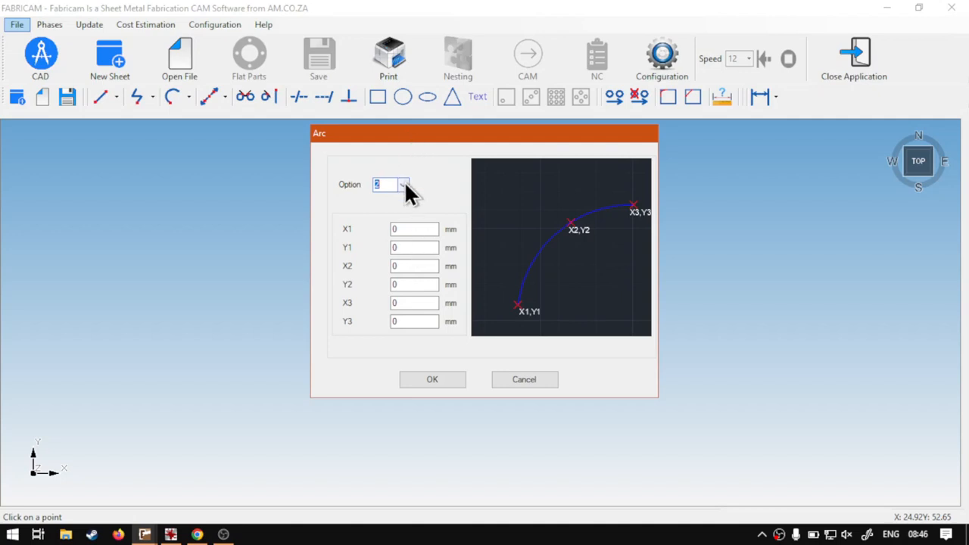
double_click(412, 247)
text(100)
key(Tab)
text(50)
key(Tab)
text(50)
click(446, 380)
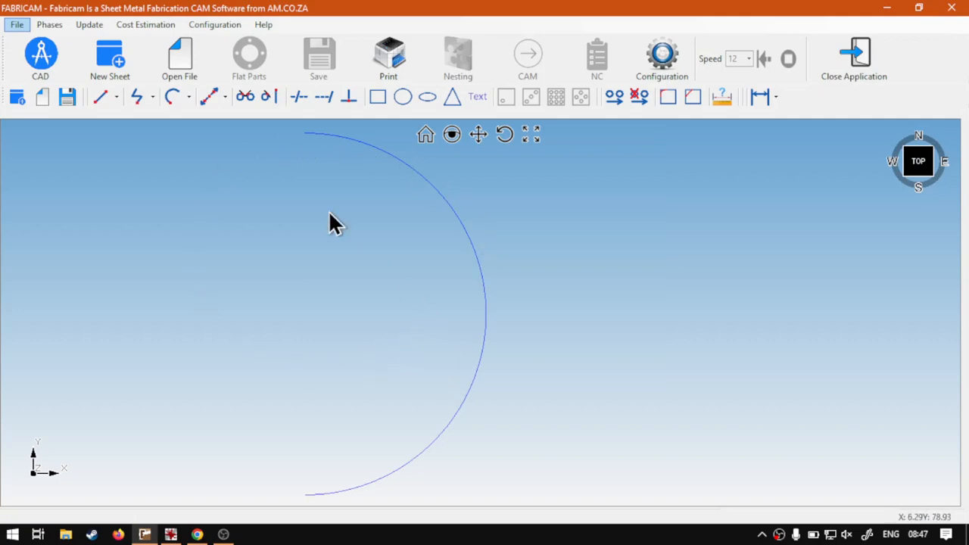
Step: Draw an inner arc with option 2 from X 0, Y 80 through X 30, Y 50 to X 0, Y 20 mm
click(173, 93)
click(173, 91)
click(173, 98)
click(200, 117)
click(330, 227)
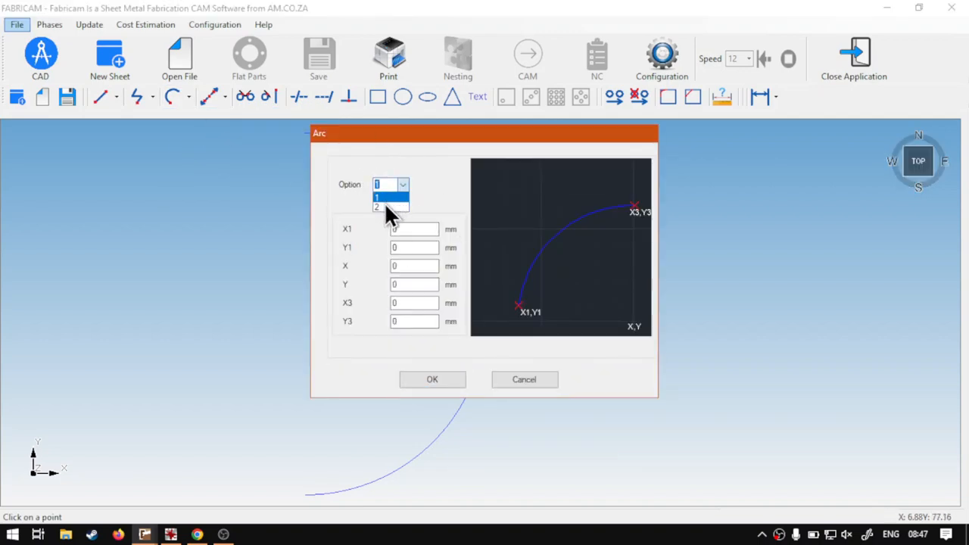
click(384, 202)
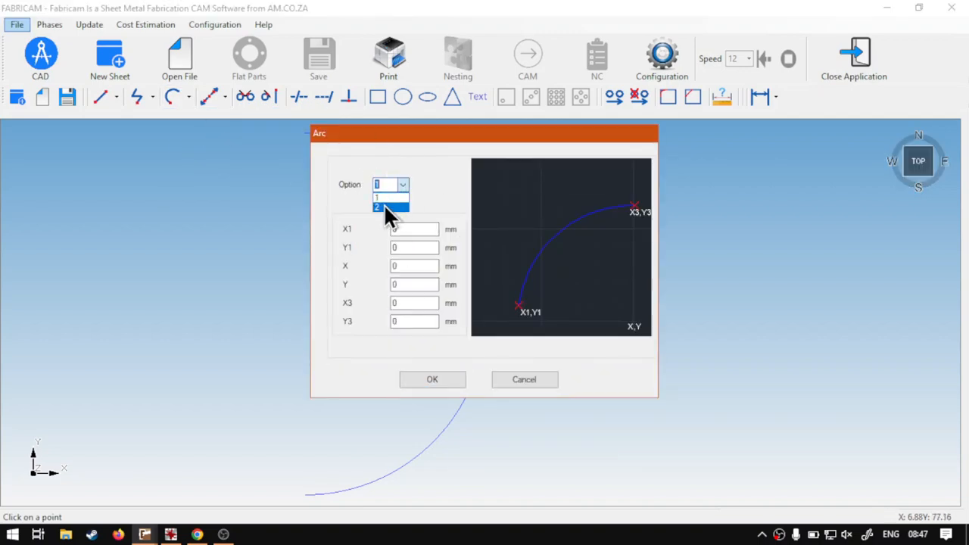
click(384, 206)
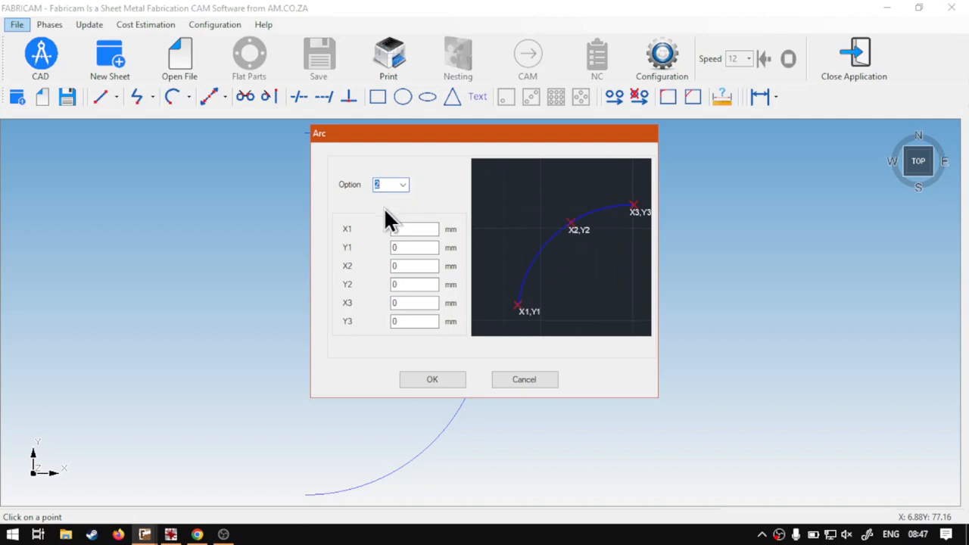
double_click(411, 247)
text(80)
drag(396, 136, 599, 136)
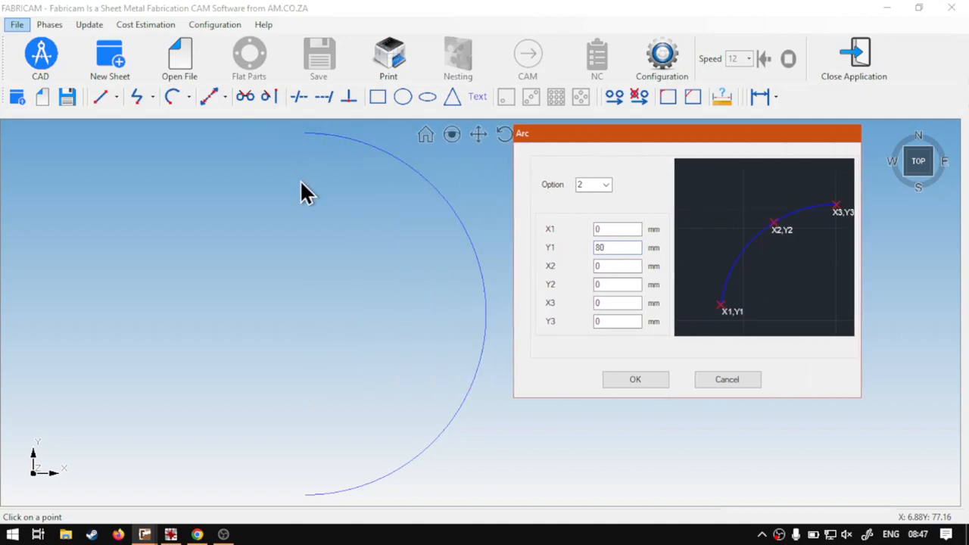
double_click(609, 321)
text(20)
double_click(612, 266)
text(30)
double_click(612, 285)
text(50)
click(652, 378)
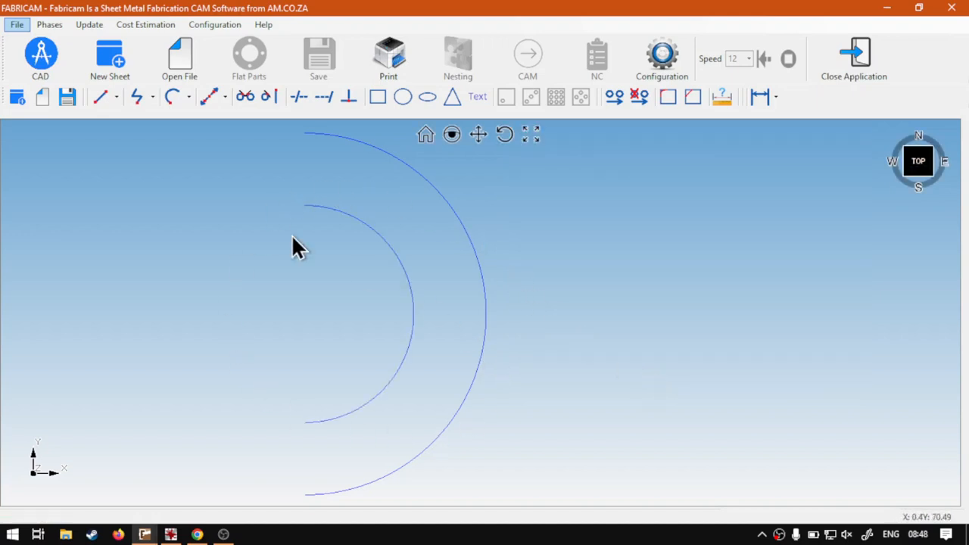
Step: Draw a two-point line joining the upper endpoints of the outer and inner arcs
click(115, 98)
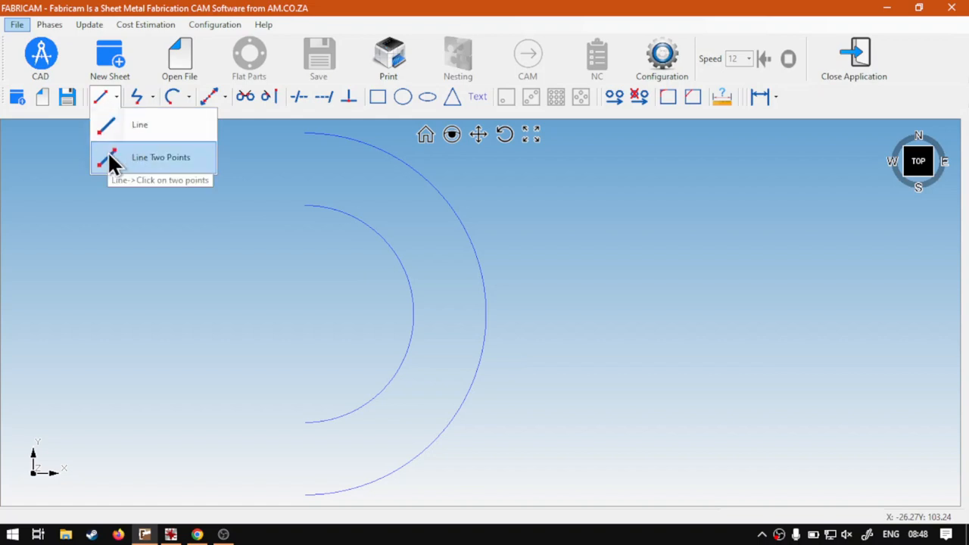
click(159, 159)
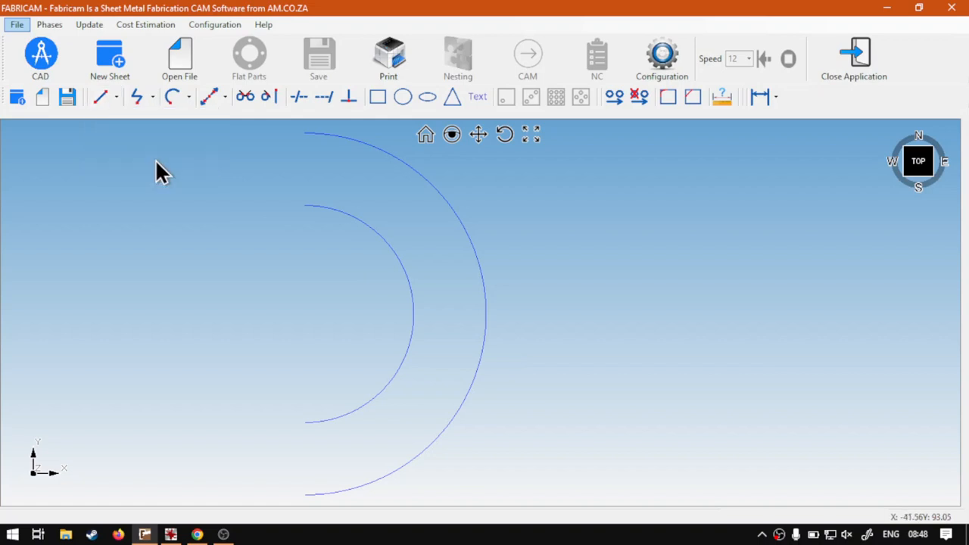
click(304, 133)
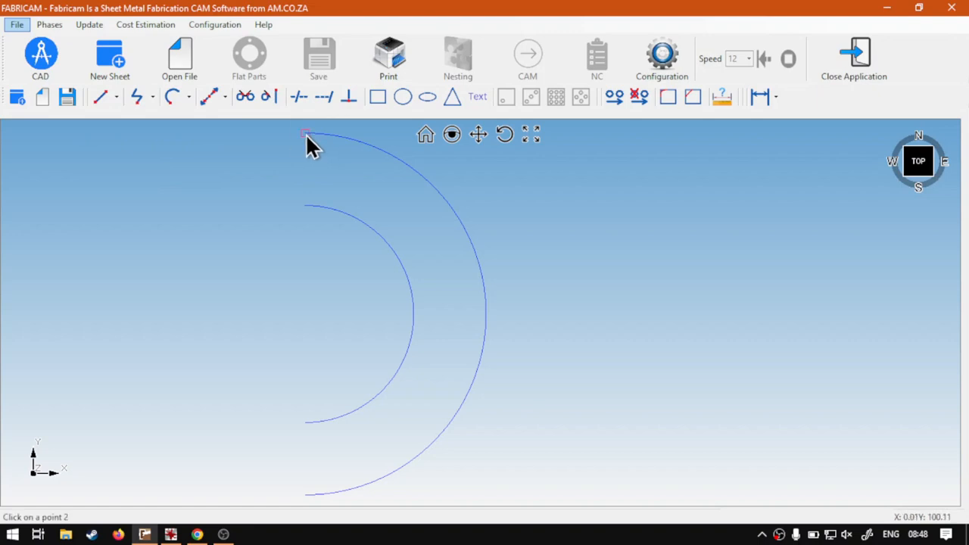
click(305, 205)
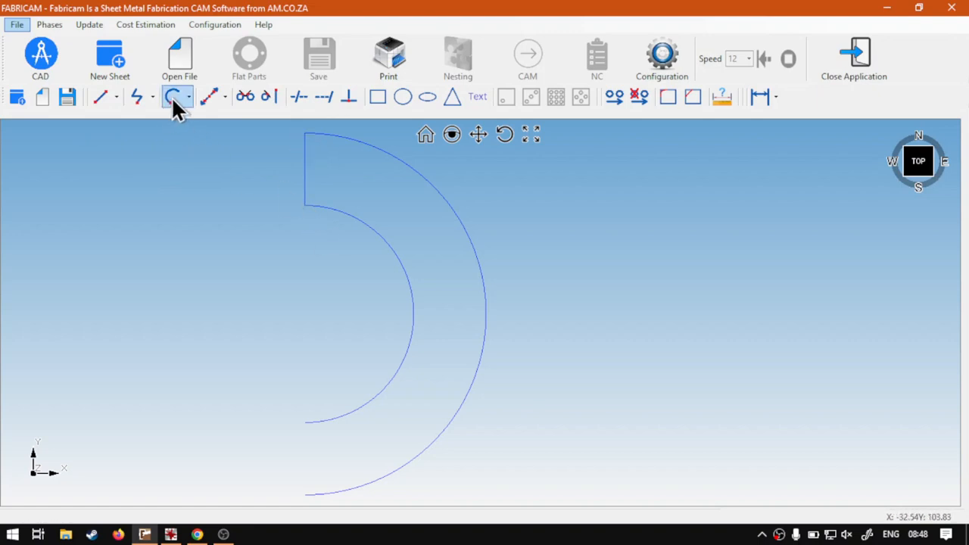
Step: Close the profile with a two-point line joining the lower endpoints of the two arcs
click(98, 99)
click(122, 161)
click(305, 422)
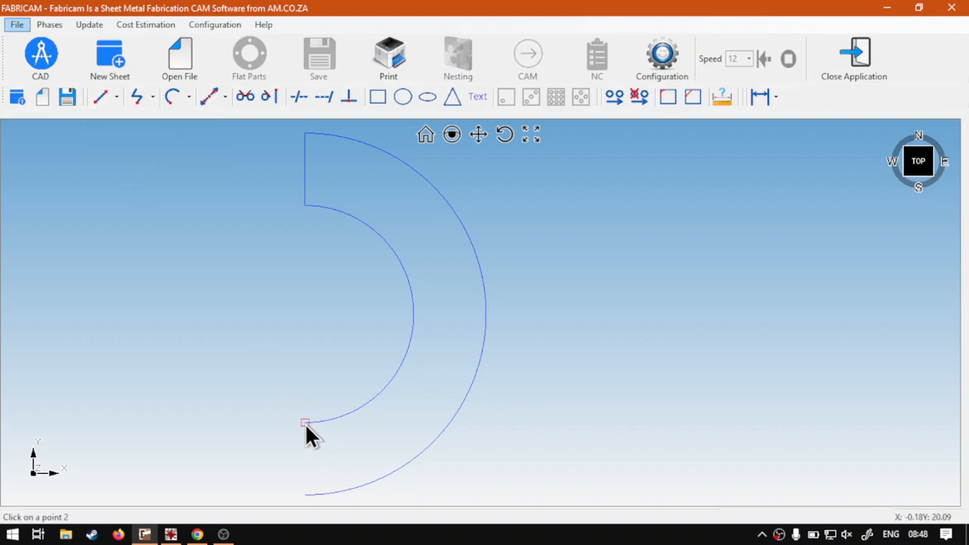
click(307, 495)
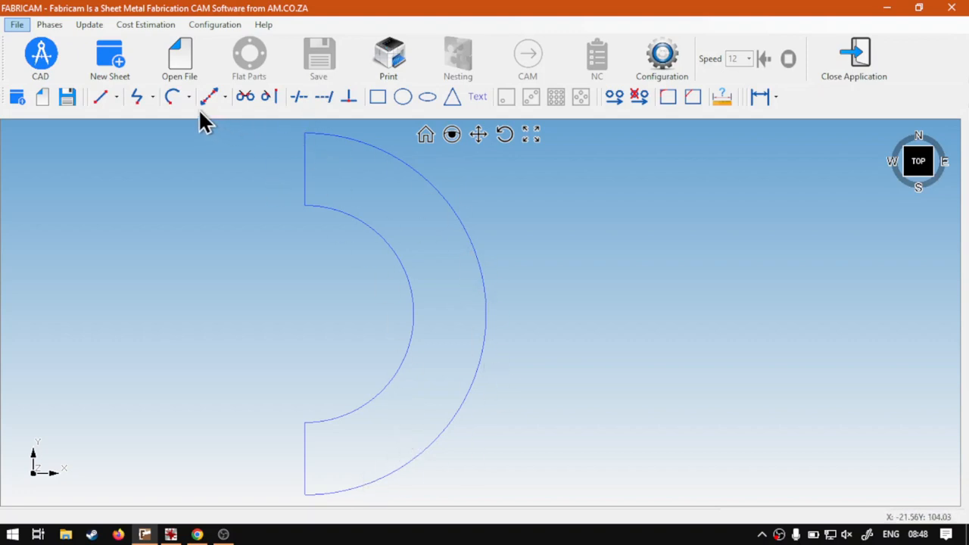
click(100, 96)
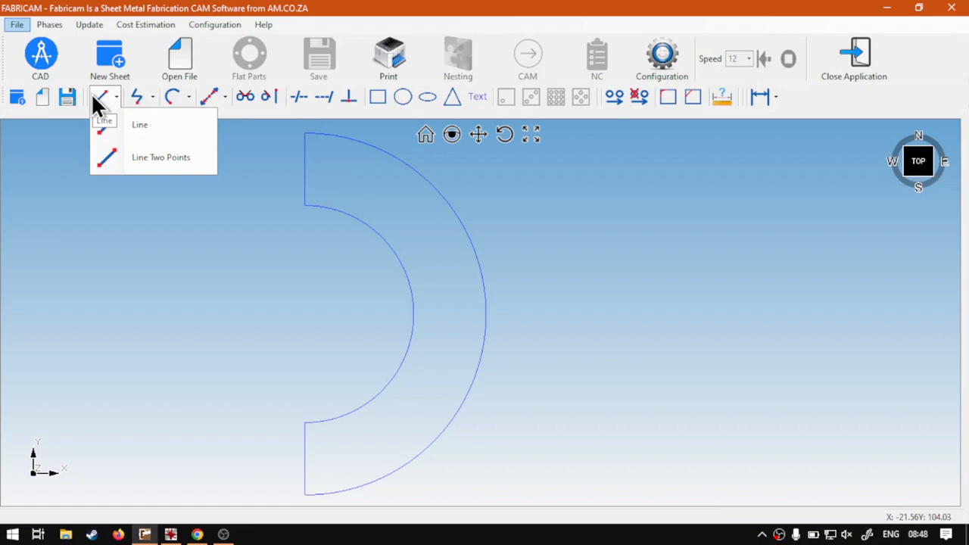
click(168, 126)
click(616, 296)
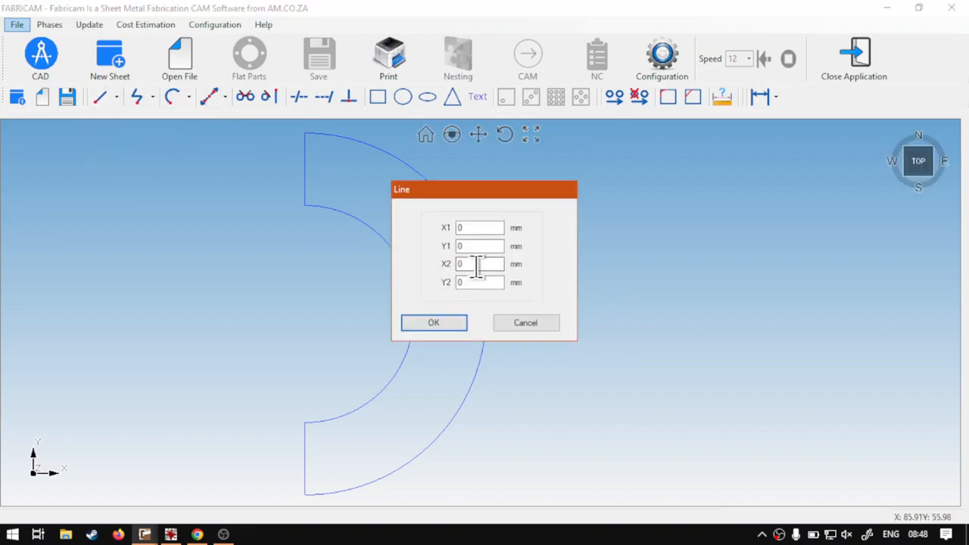
double_click(460, 264)
text(1)
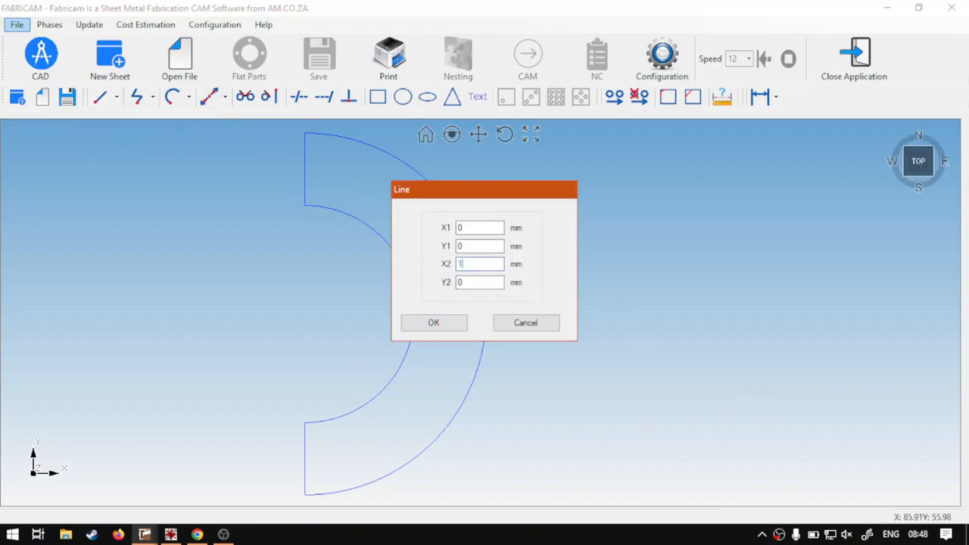
text(00)
drag(492, 285, 447, 287)
text(100)
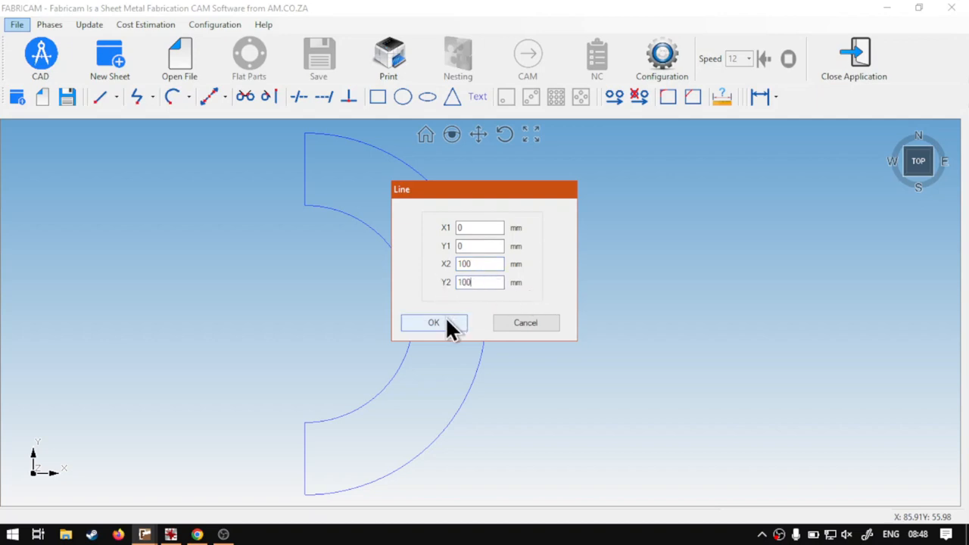
click(445, 323)
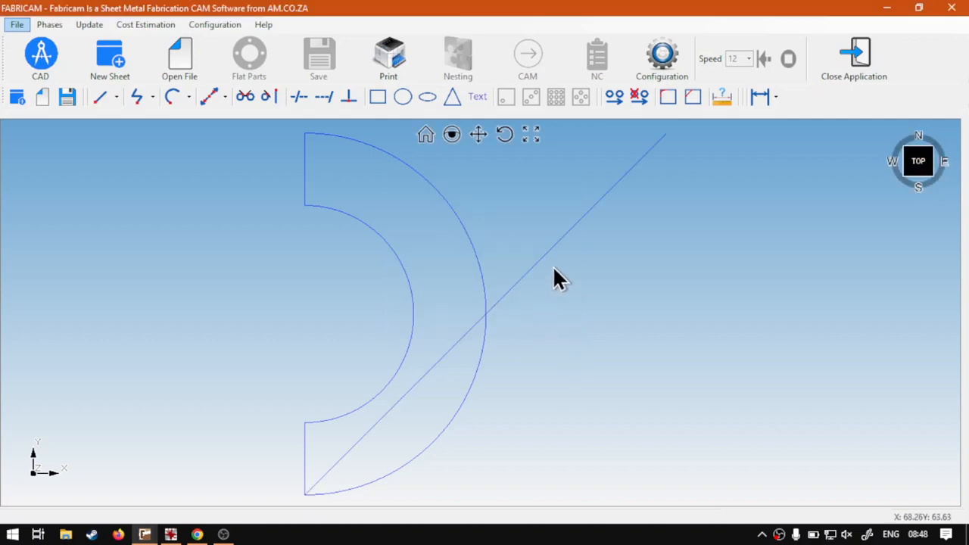
key(Delete)
click(557, 243)
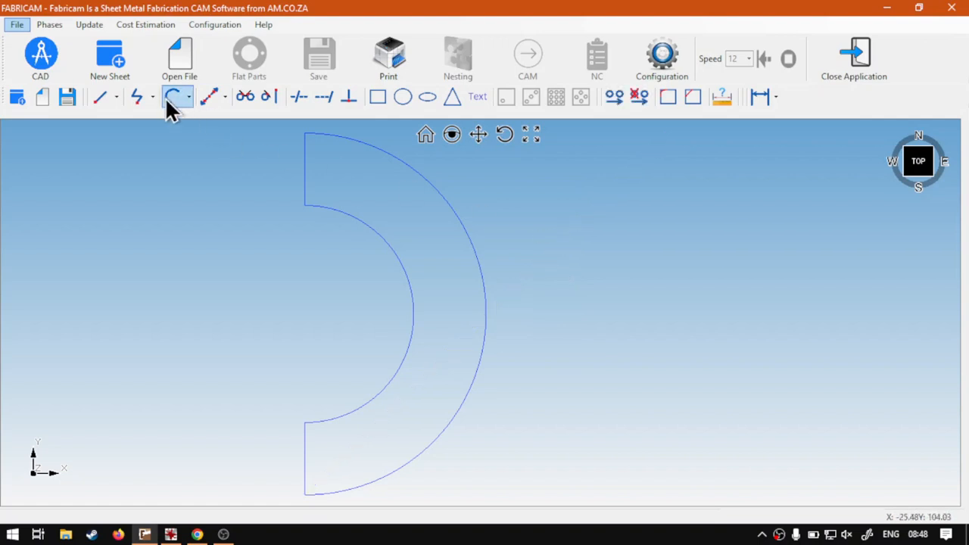
Step: Draw a vertical line by coordinates from X 100, Y 0 to X 100, Y 100 mm
click(104, 99)
click(129, 121)
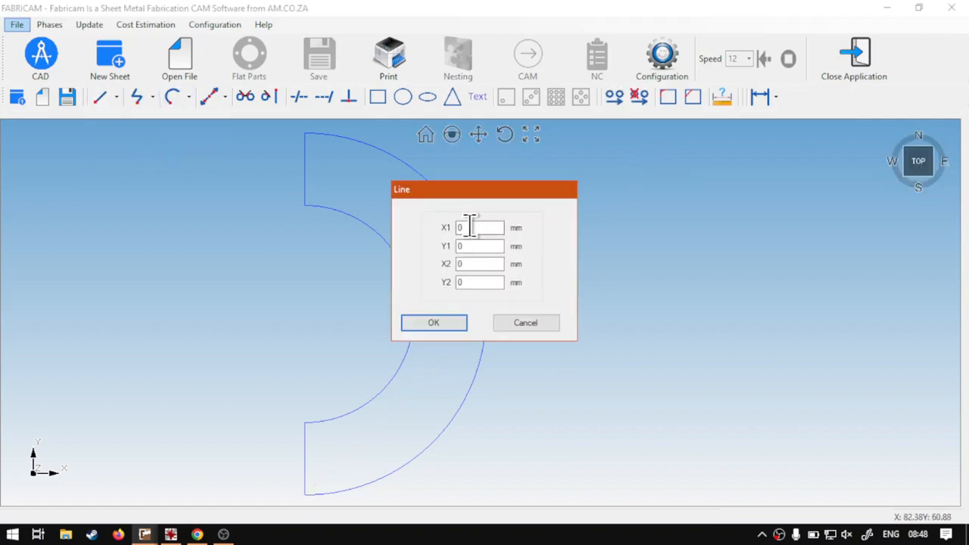
double_click(470, 227)
text(100)
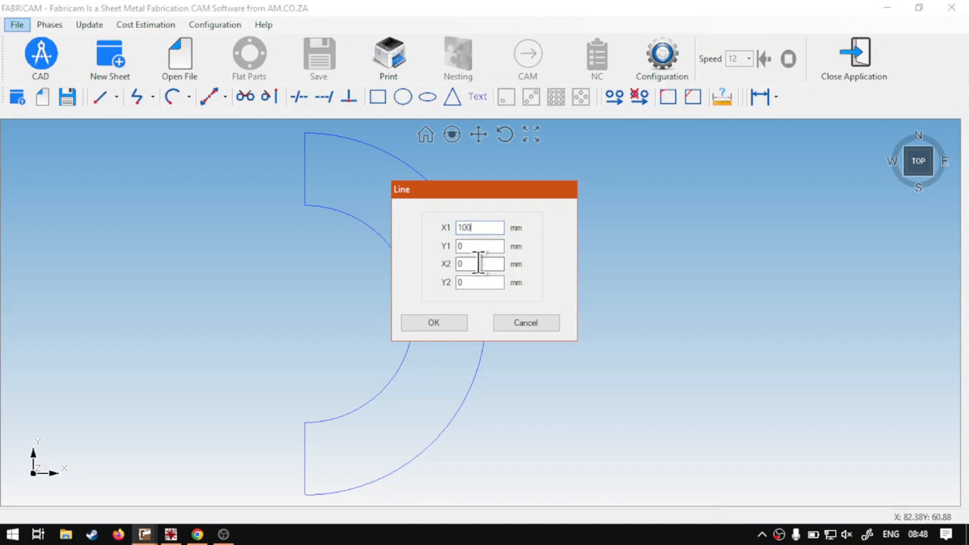
double_click(477, 263)
text(100)
double_click(462, 282)
text(100)
click(447, 322)
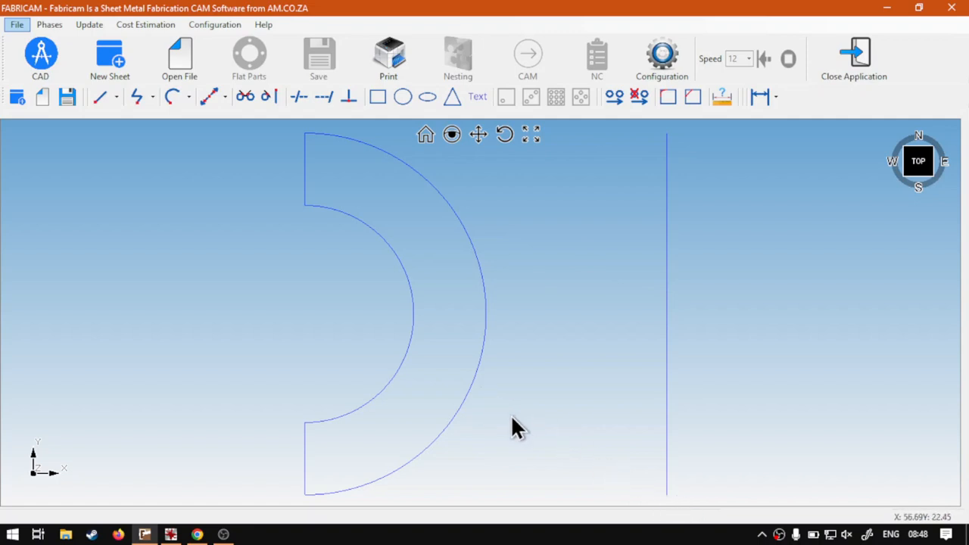
Step: Draw perpendicular lines to the outer arc from the upper and lower endpoints of the vertical line
mouse_move(796, 233)
mouse_down()
mouse_move(549, 267)
mouse_move(436, 325)
mouse_up()
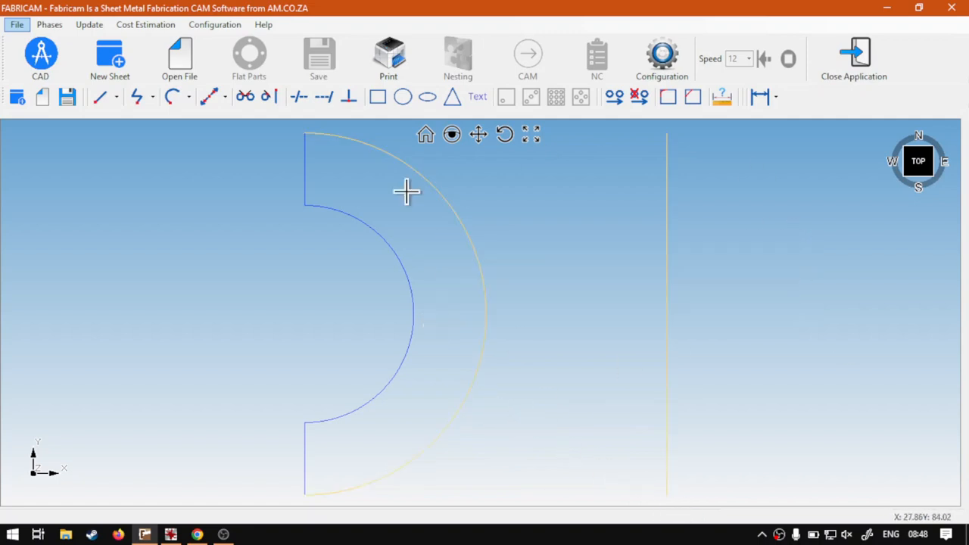
click(349, 96)
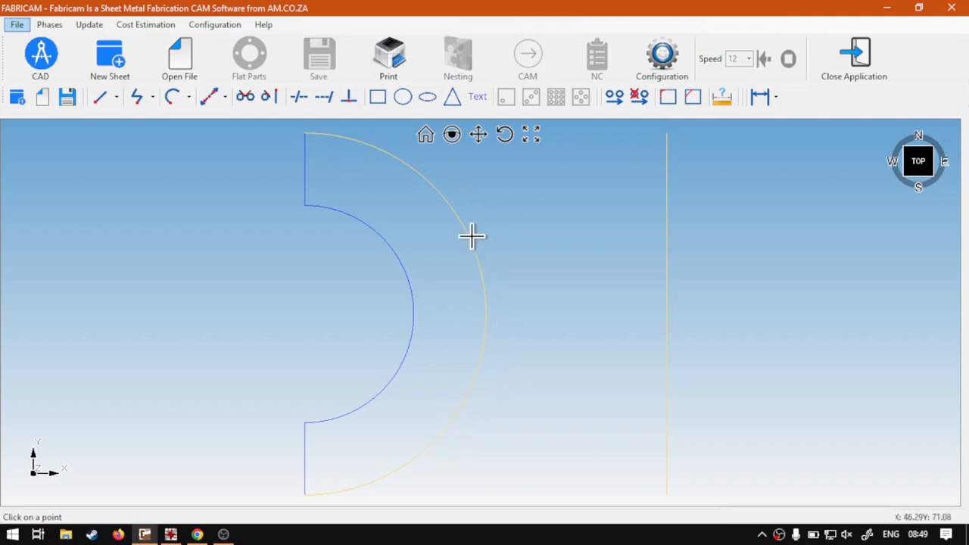
click(666, 136)
drag(728, 336, 447, 353)
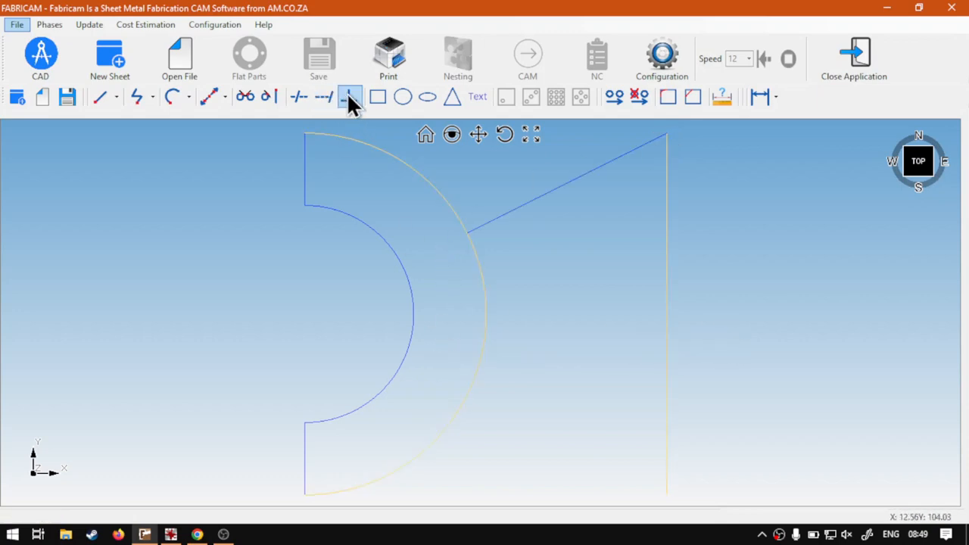
click(348, 99)
click(663, 495)
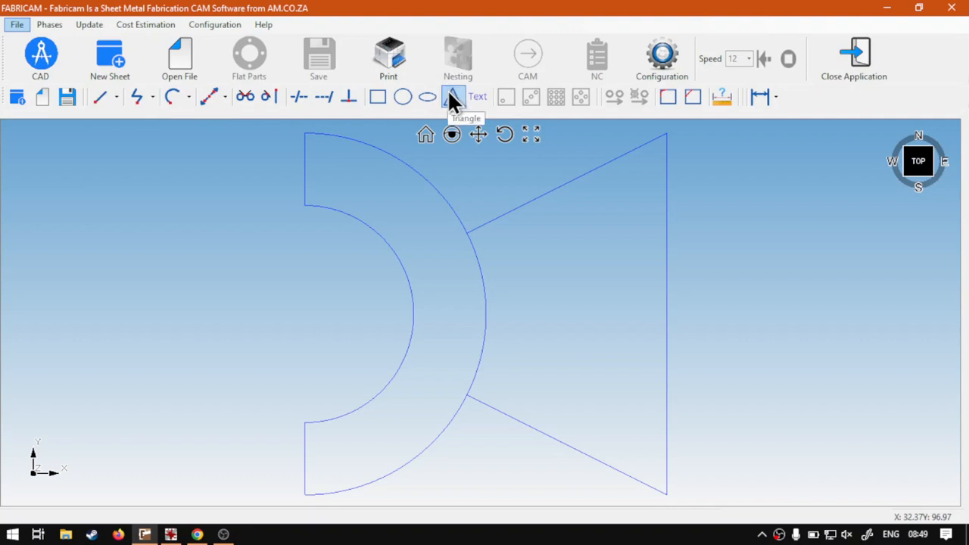
Step: Switch to Chrome to view the Software Training Videos website
click(197, 534)
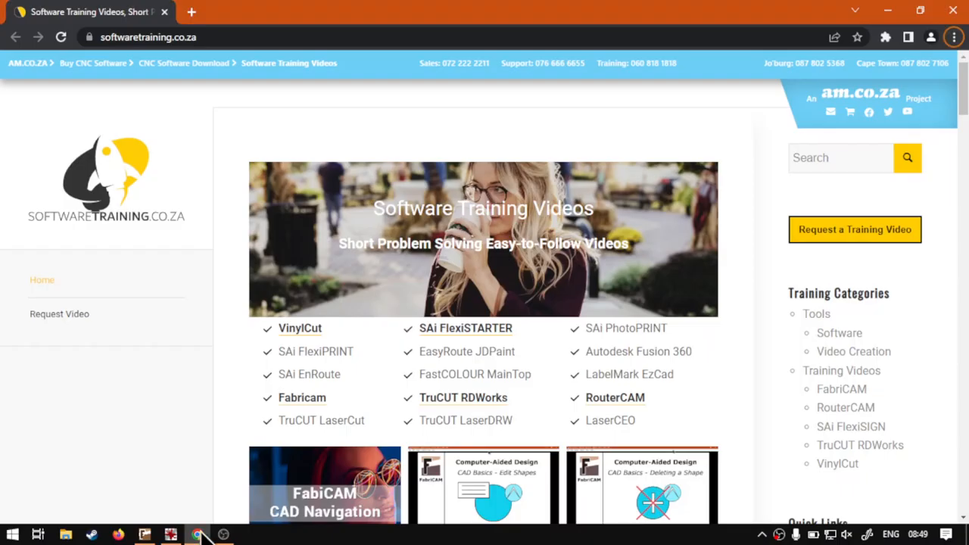